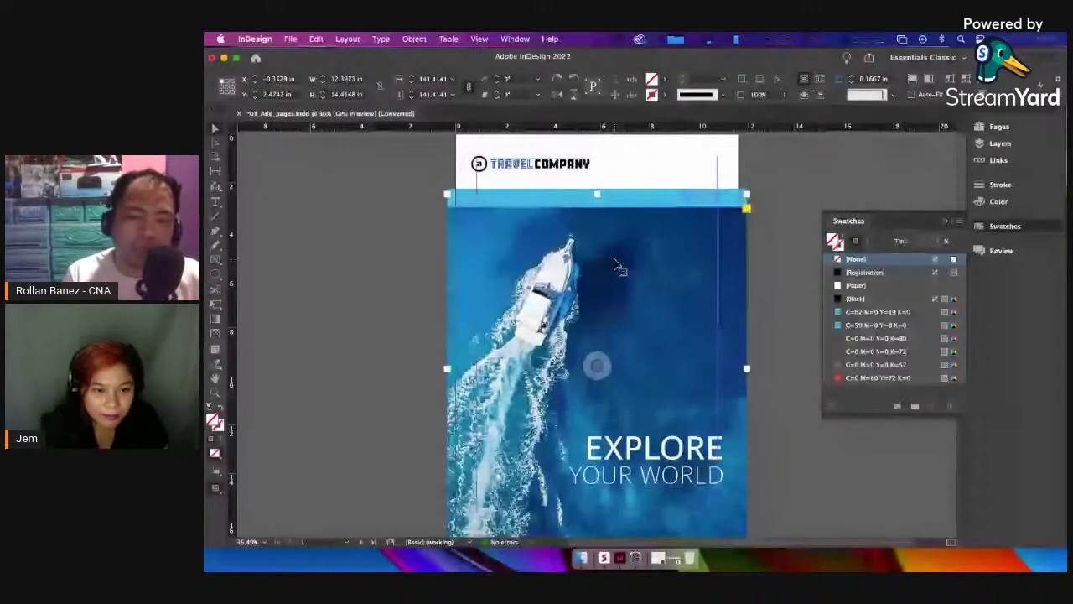
Step: Open the boat photo in Extract from Image to generate its colour themes
{"action": "right_click", "coordinate": [615, 264]}
{"action": "mouse_move", "coordinate": [647, 387]}
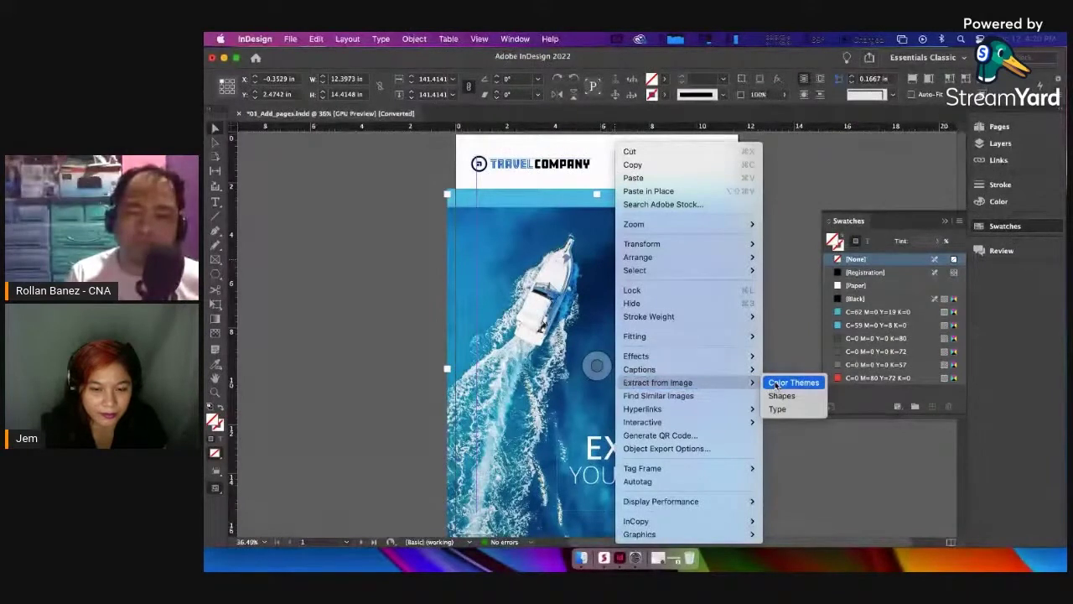
{"action": "mouse_move", "coordinate": [730, 382]}
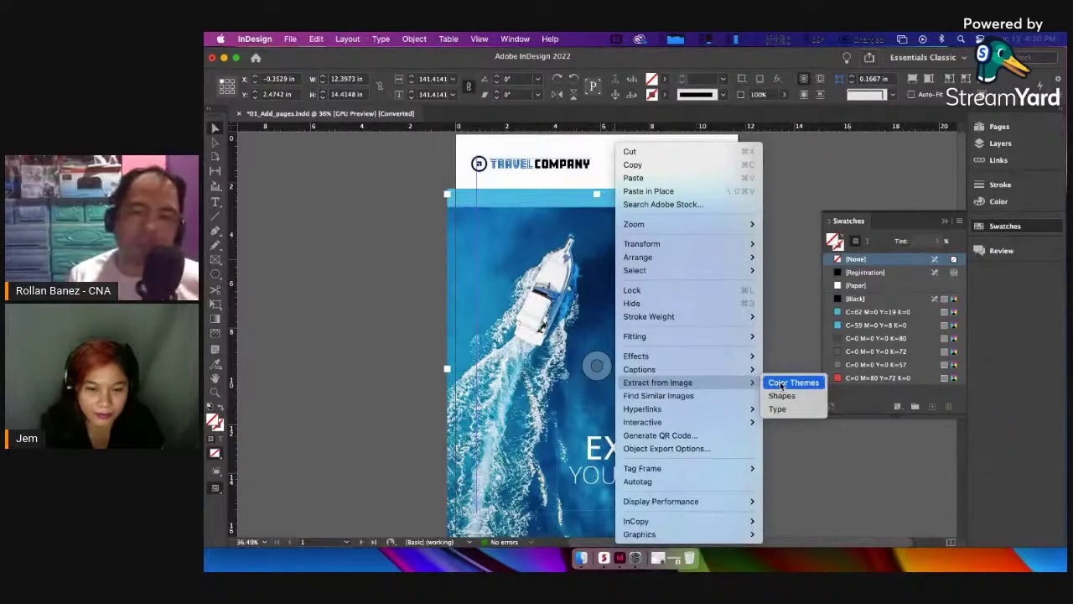
{"action": "left_click", "coordinate": [780, 384]}
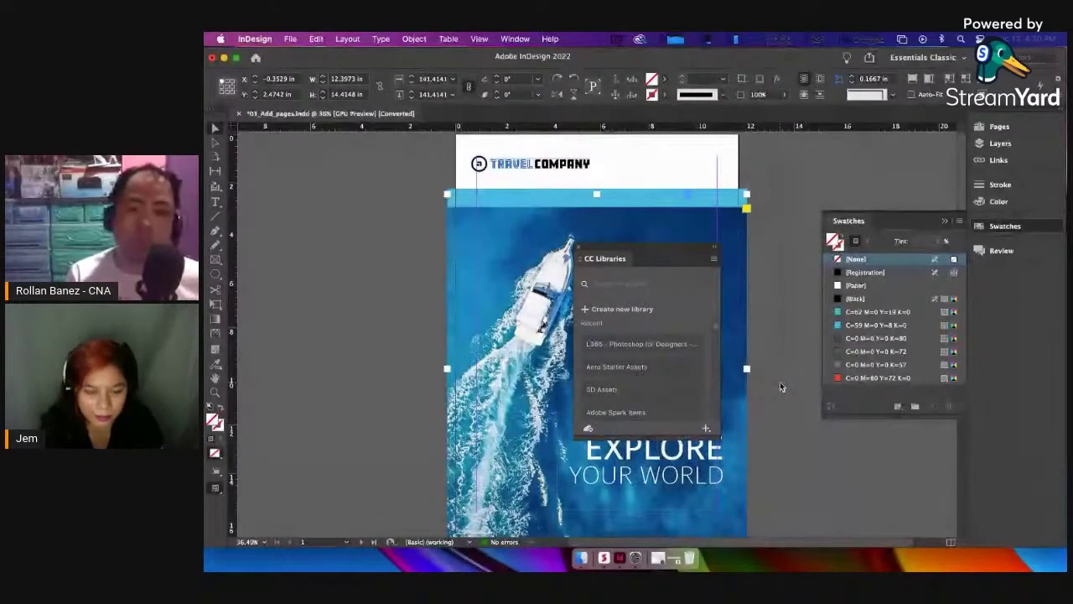
{"action": "key", "text": "super+d"}
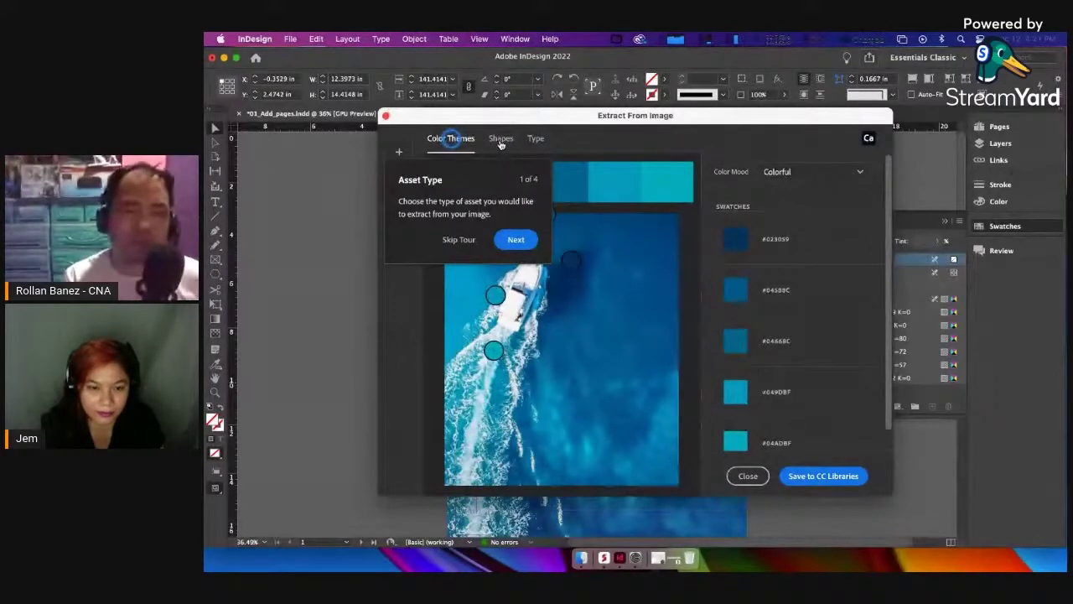
Step: Preview the boat photo as an extracted shape, erase the specks in its upper-left area, and close the extraction without saving
{"action": "left_click", "coordinate": [501, 140]}
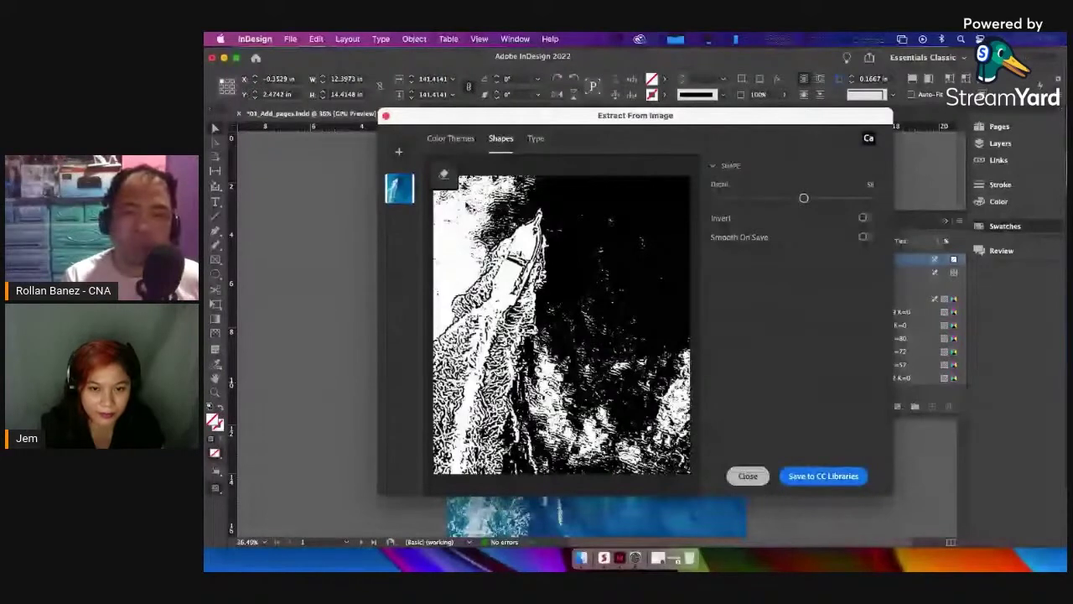
{"action": "left_click", "coordinate": [445, 176]}
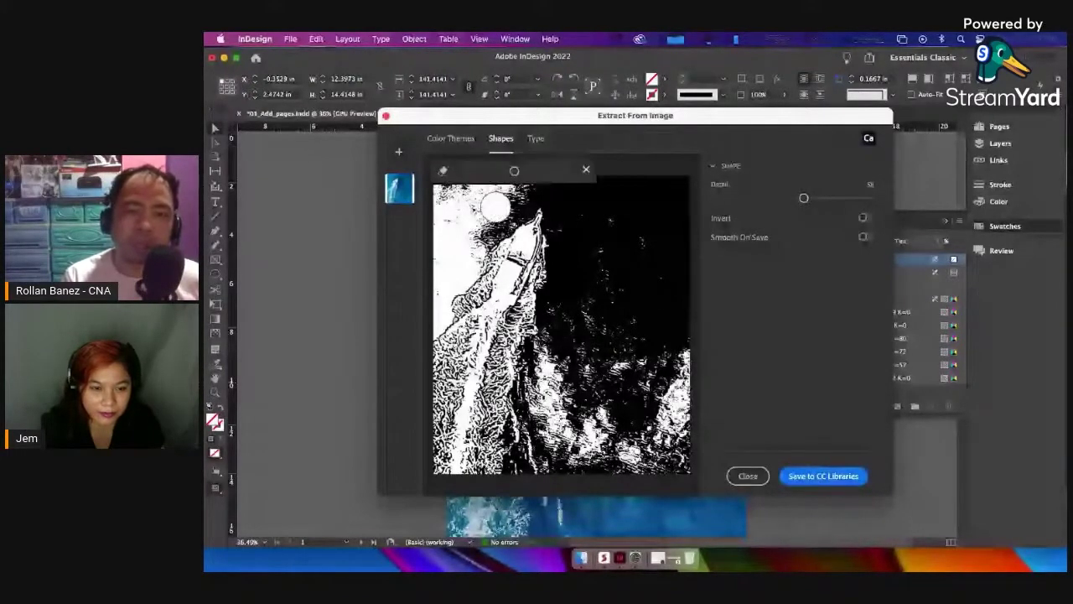
{"action": "left_click", "coordinate": [494, 205]}
{"action": "left_click_drag", "start_coordinate": [495, 206], "coordinate": [460, 185]}
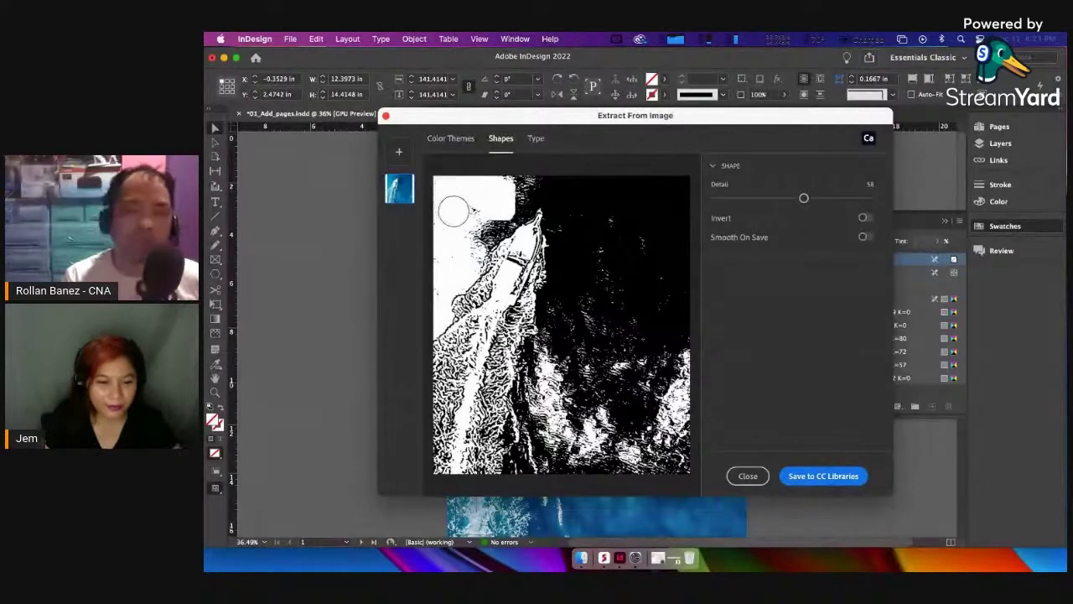
{"action": "left_click_drag", "start_coordinate": [470, 210], "coordinate": [506, 203]}
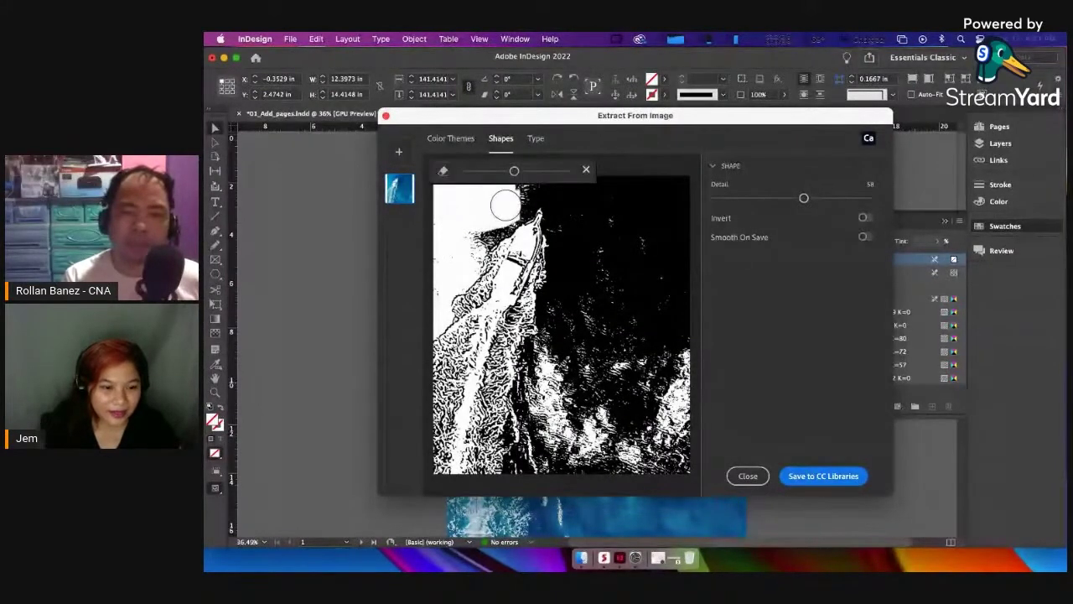
{"action": "left_click", "coordinate": [749, 476]}
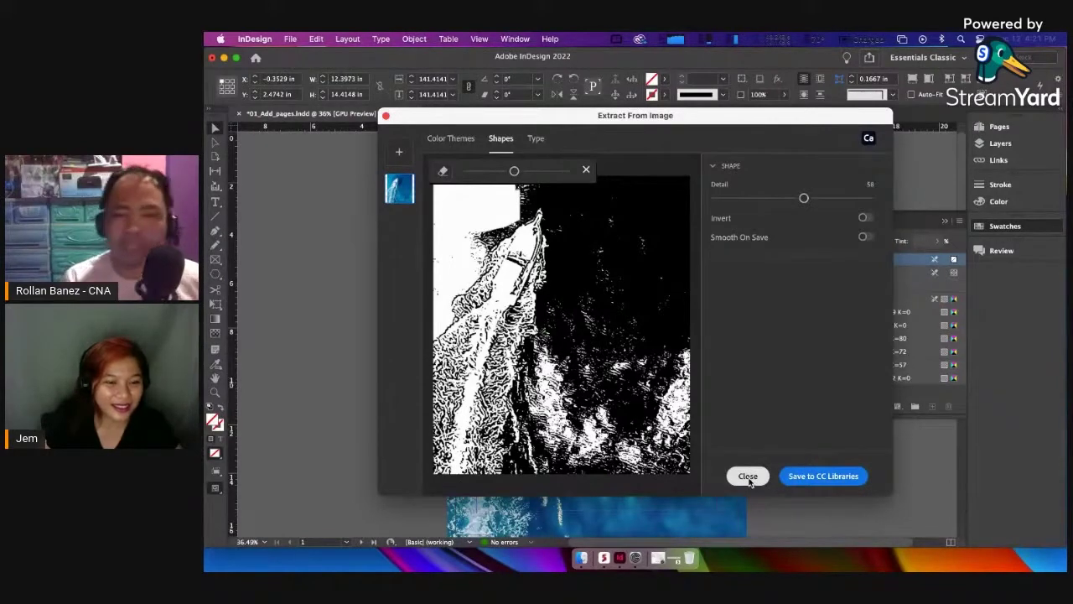
{"action": "left_click", "coordinate": [748, 477]}
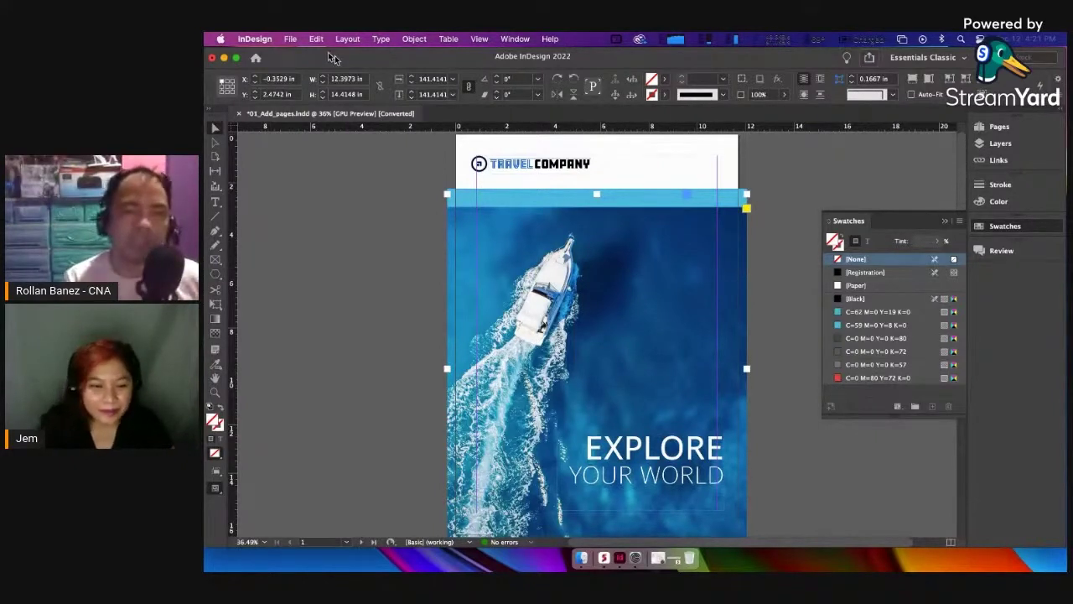
Step: Replace the boat photo by placing the "Marketing vs Design" JPEG from the Desktop folder
{"action": "left_click", "coordinate": [290, 38]}
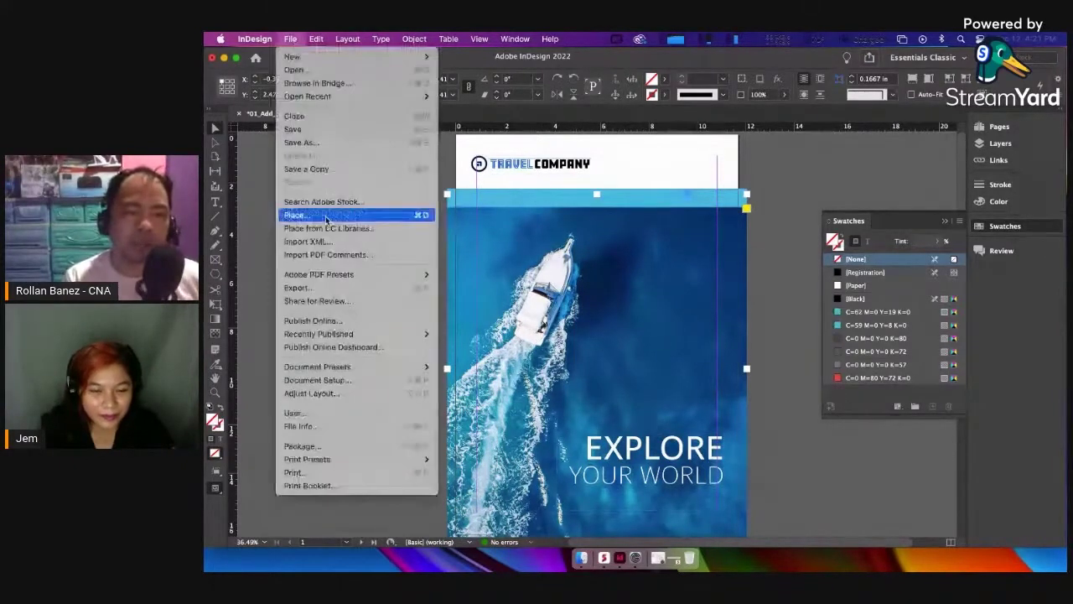
{"action": "left_click", "coordinate": [326, 216]}
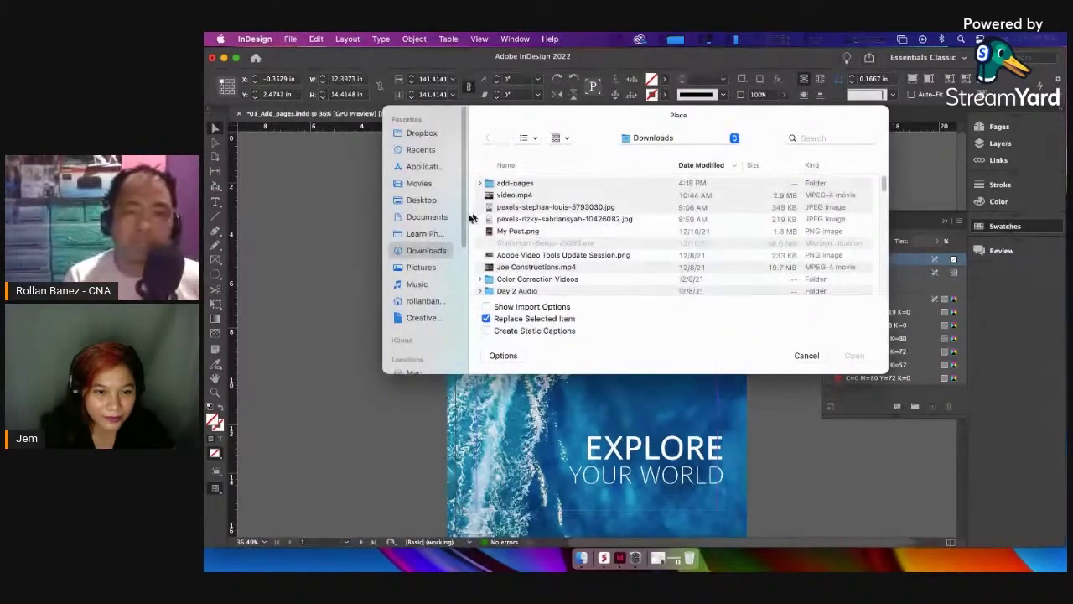
{"action": "left_click", "coordinate": [422, 200]}
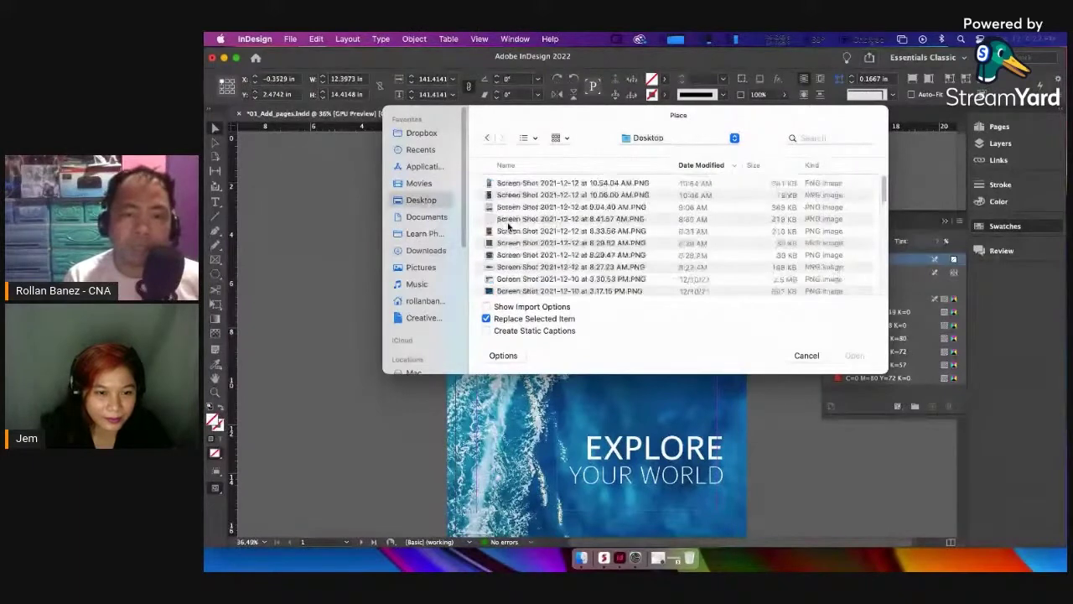
{"action": "scroll", "coordinate": [522, 242], "scroll_direction": "down", "scroll_amount": 2}
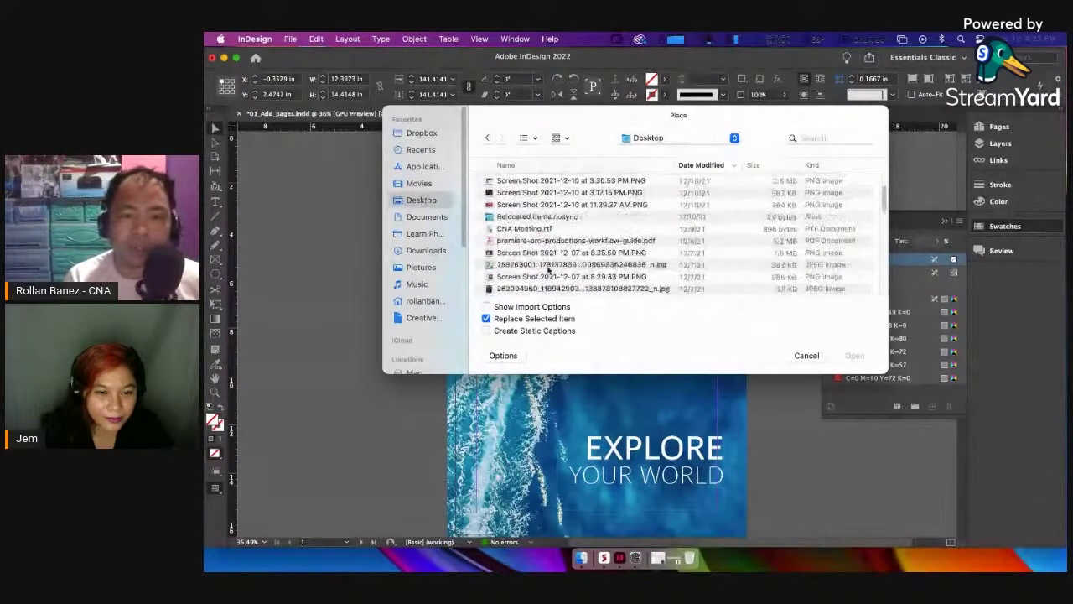
{"action": "left_click", "coordinate": [556, 265]}
{"action": "left_click", "coordinate": [849, 356]}
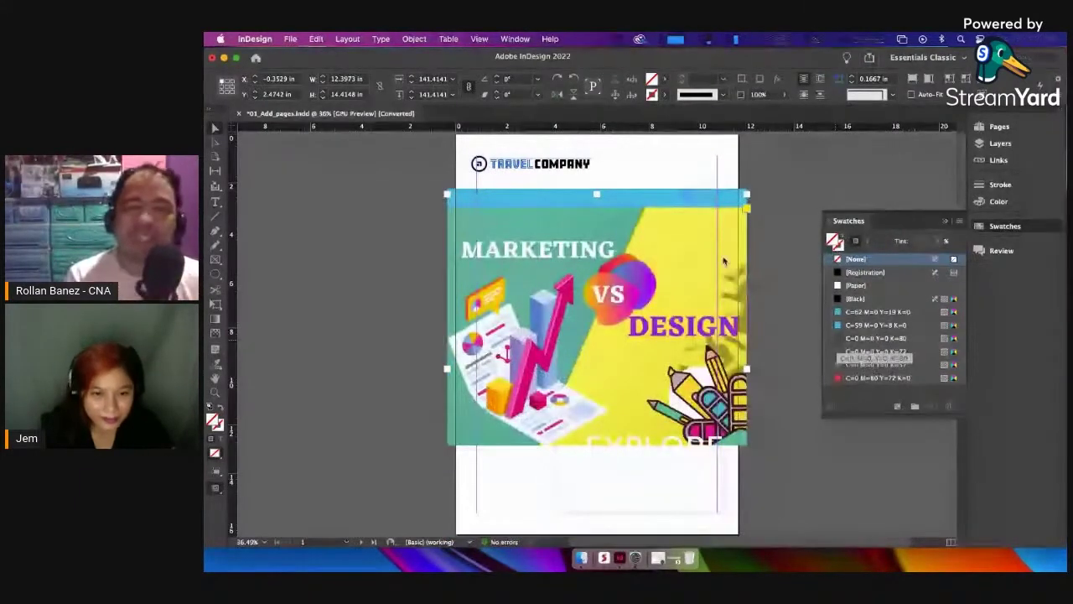
Step: Extract the colour themes from the placed Marketing vs Design image, skipping the introductory tour
{"action": "left_click", "coordinate": [530, 310]}
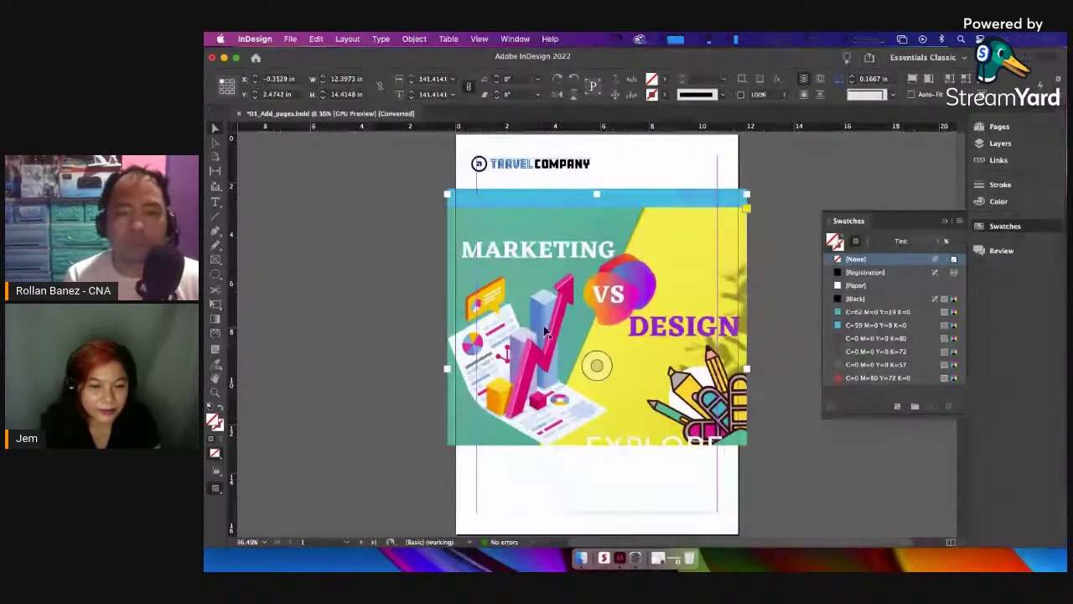
{"action": "right_click", "coordinate": [546, 331]}
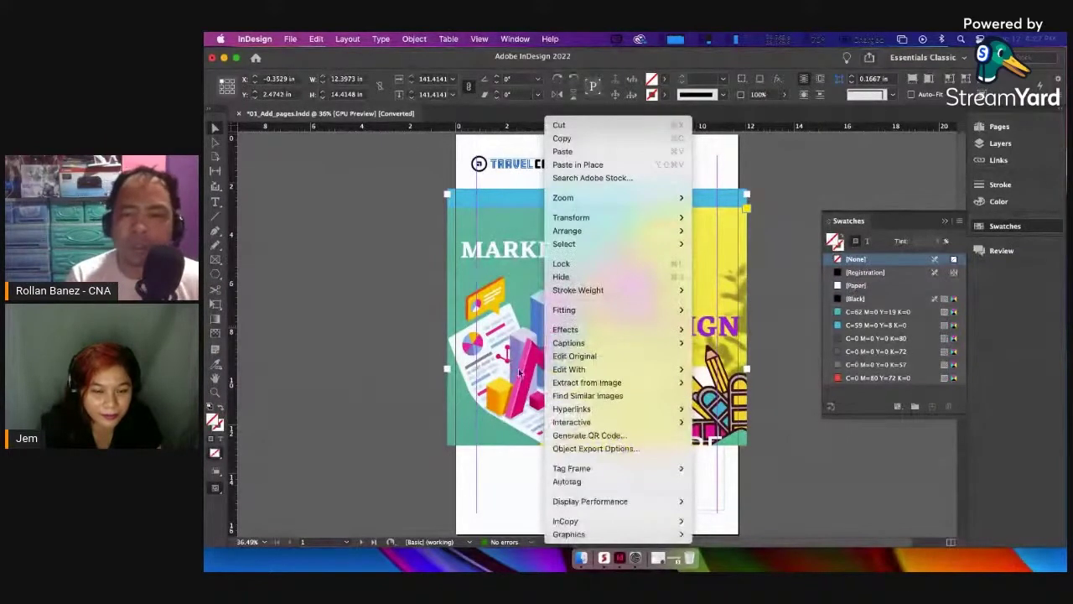
{"action": "mouse_move", "coordinate": [577, 384]}
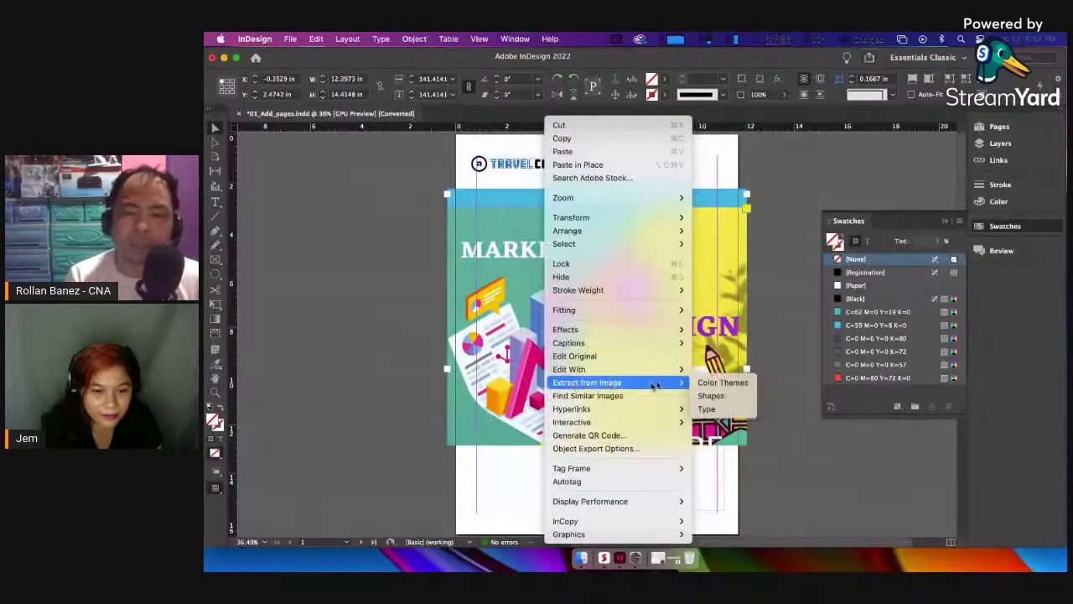
{"action": "left_click", "coordinate": [703, 384]}
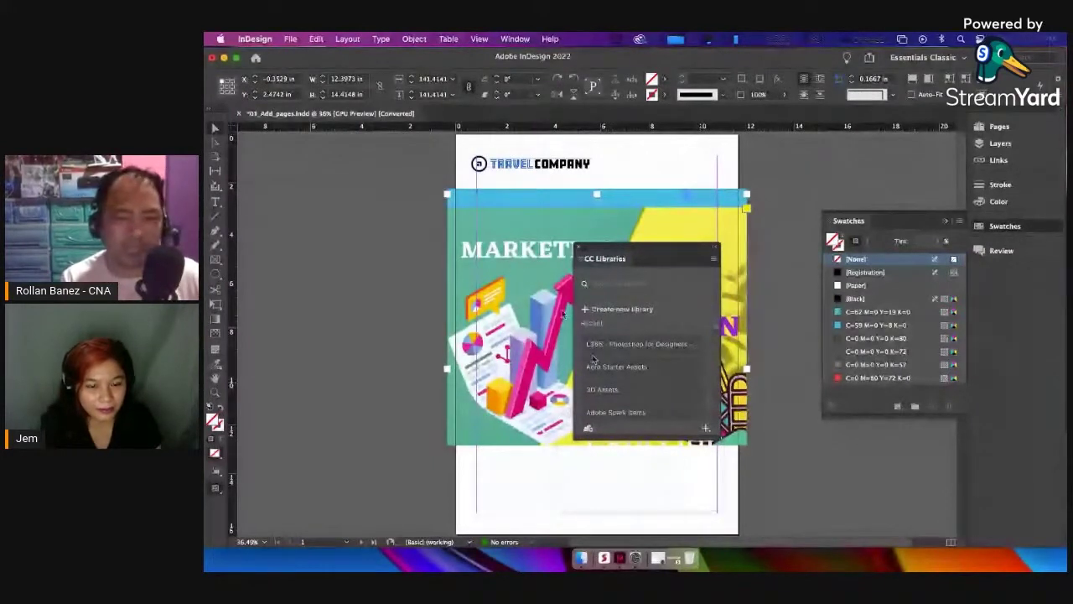
{"action": "left_click", "coordinate": [578, 251]}
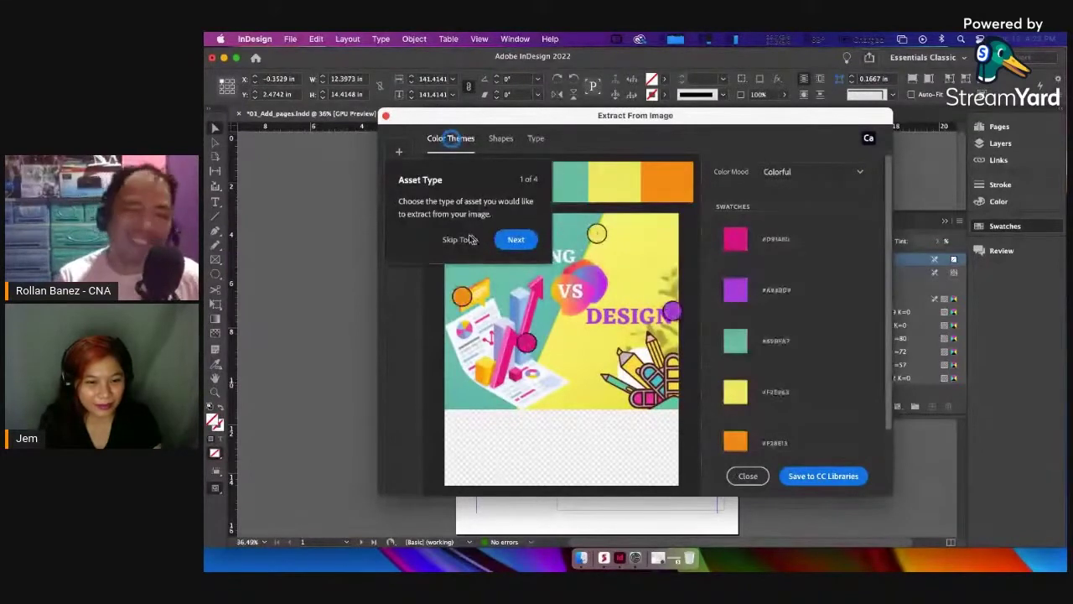
{"action": "left_click", "coordinate": [461, 240]}
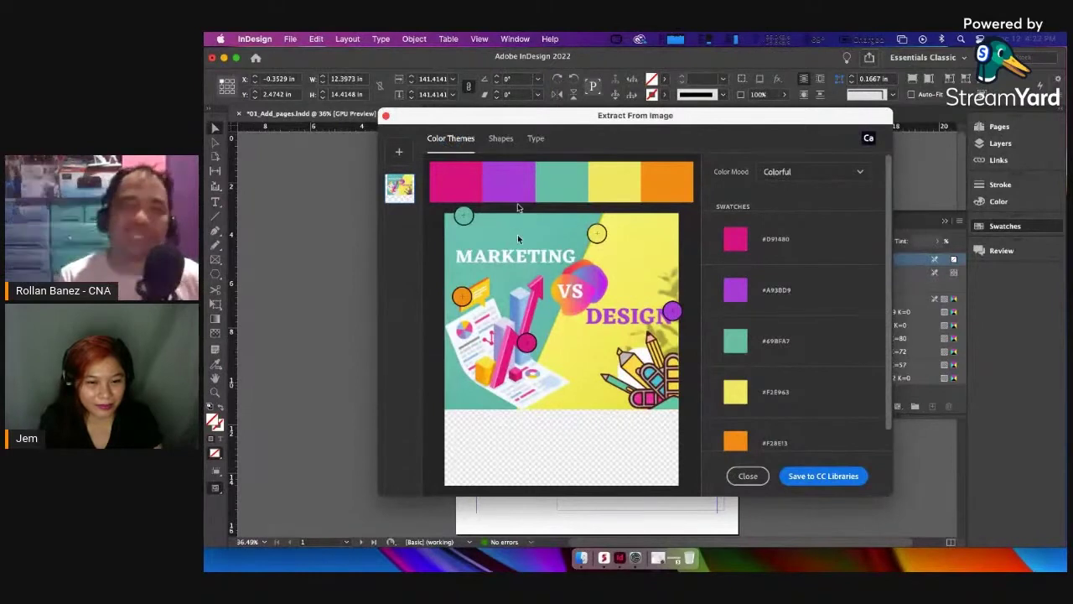
Step: Fit the type selection around the word MARKETING in the image and find similar Adobe Fonts
{"action": "left_click", "coordinate": [535, 139]}
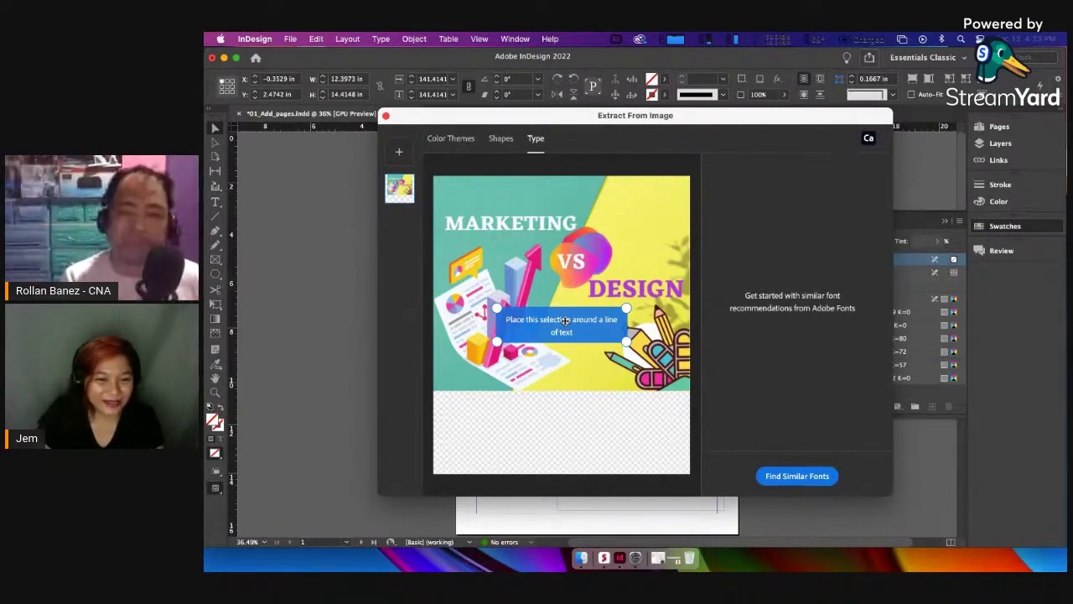
{"action": "left_click_drag", "start_coordinate": [565, 321], "coordinate": [514, 219]}
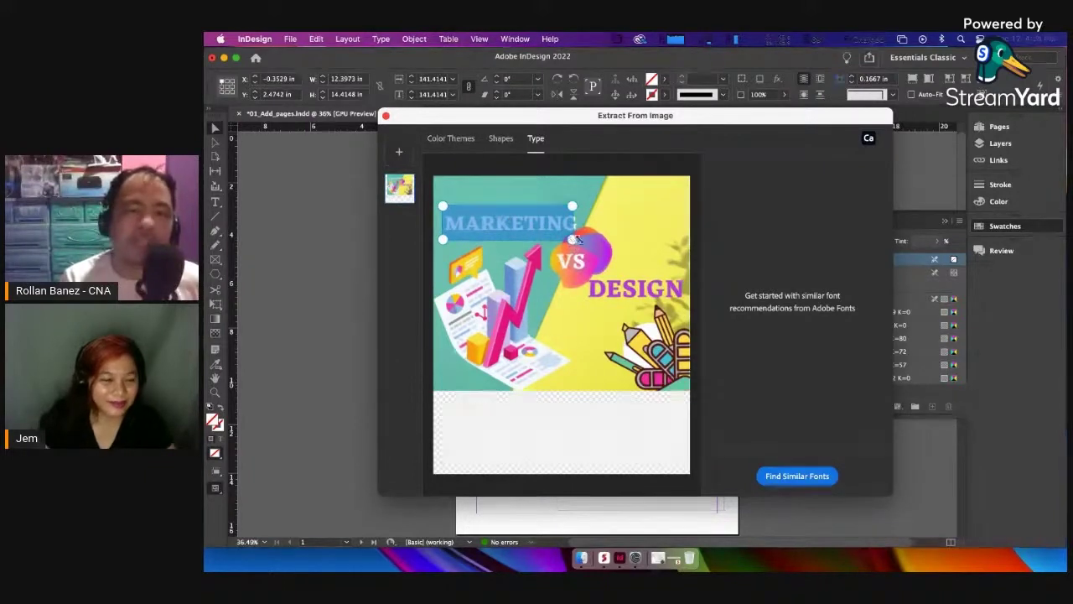
{"action": "left_click_drag", "start_coordinate": [580, 241], "coordinate": [582, 240]}
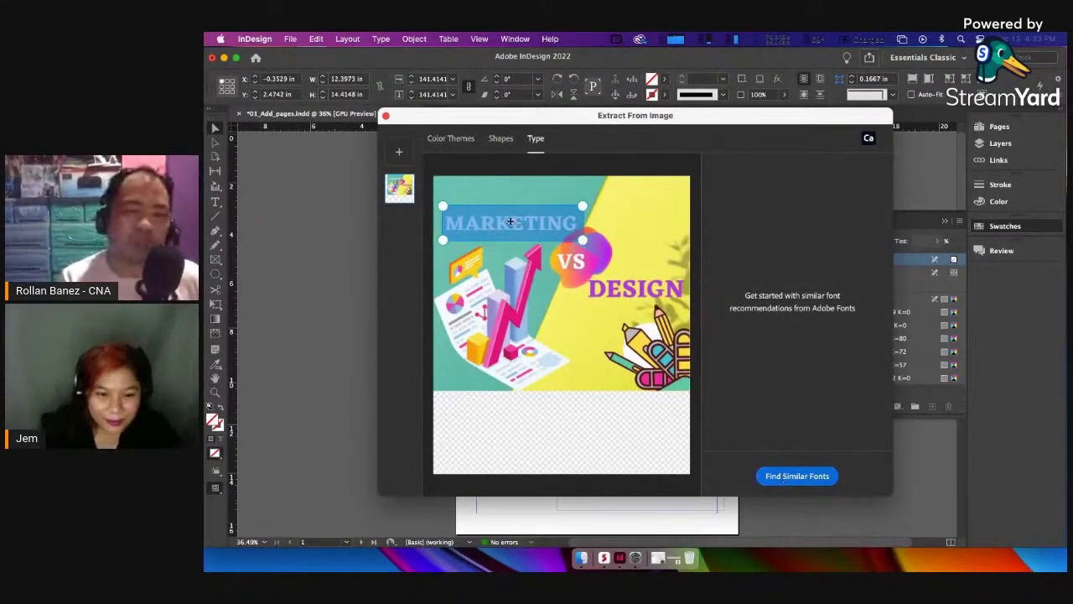
{"action": "left_click", "coordinate": [778, 476]}
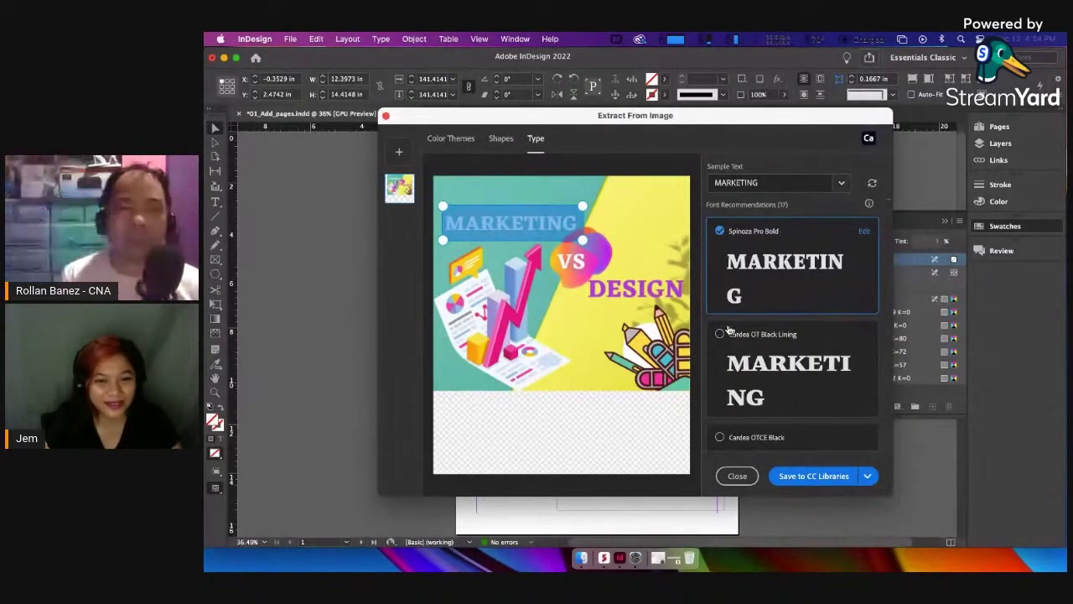
Step: Convert the Marketing vs Design image to a shape and save it to CC Libraries
{"action": "left_click", "coordinate": [501, 139]}
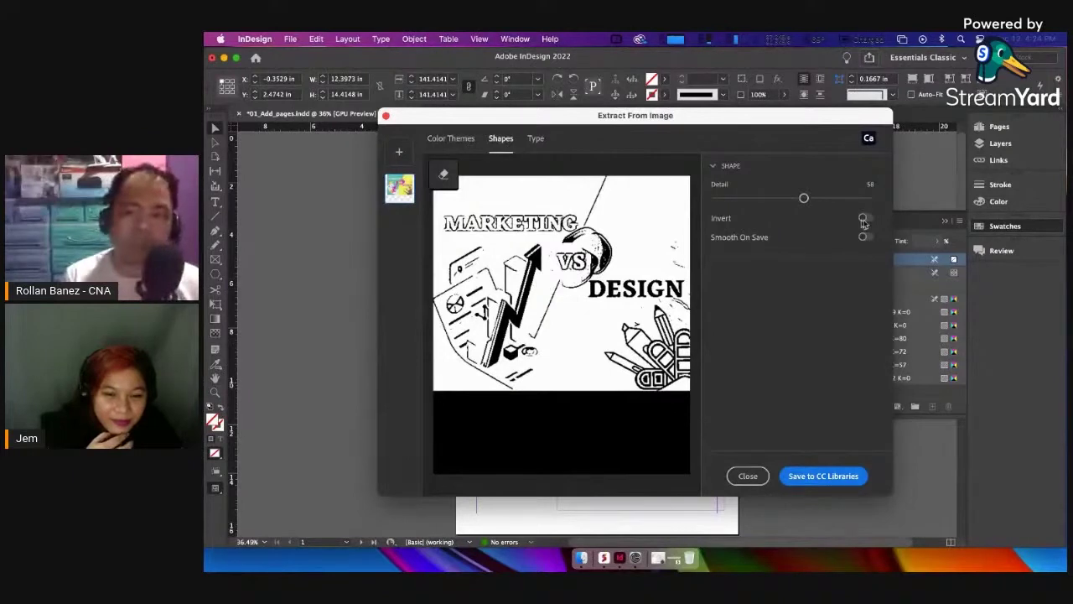
{"action": "left_click", "coordinate": [801, 482]}
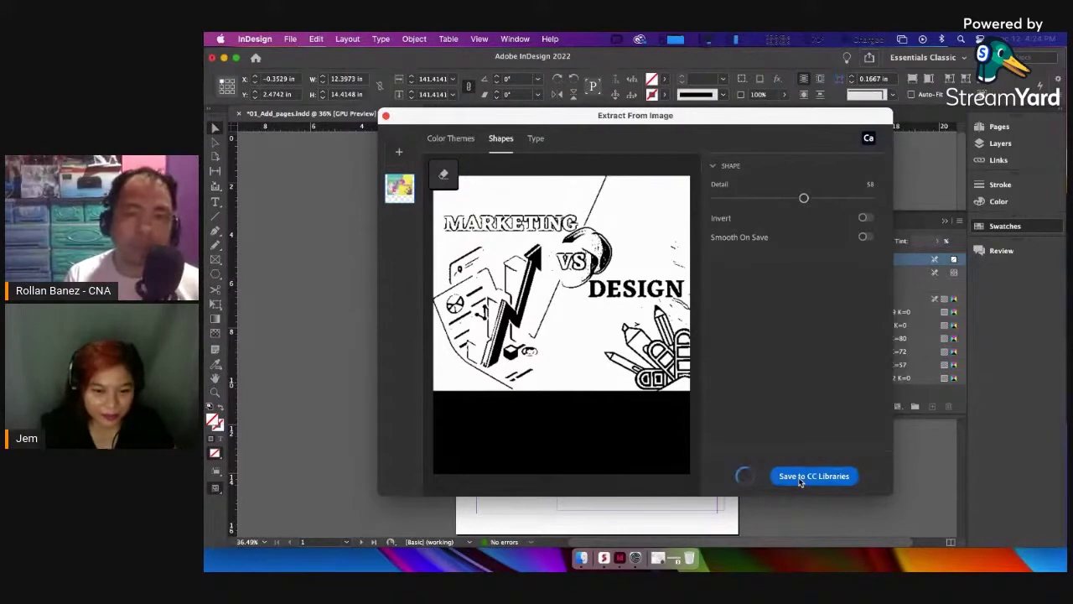
Step: Resample the teal colour of the Colorful theme from just below the MARKETING title and review the swatches
{"action": "left_click", "coordinate": [452, 140]}
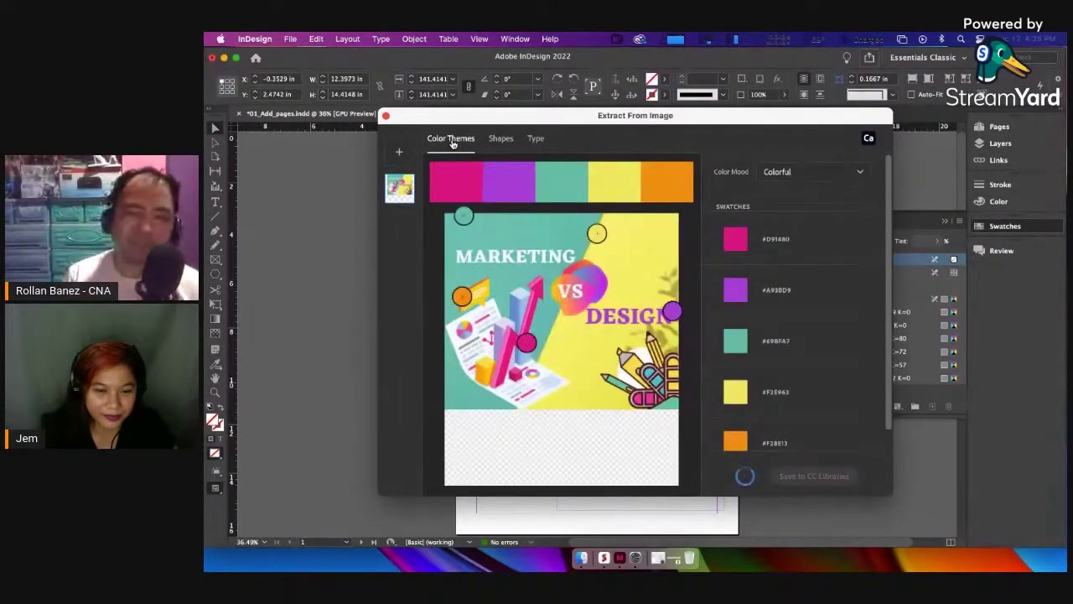
{"action": "left_click", "coordinate": [476, 227]}
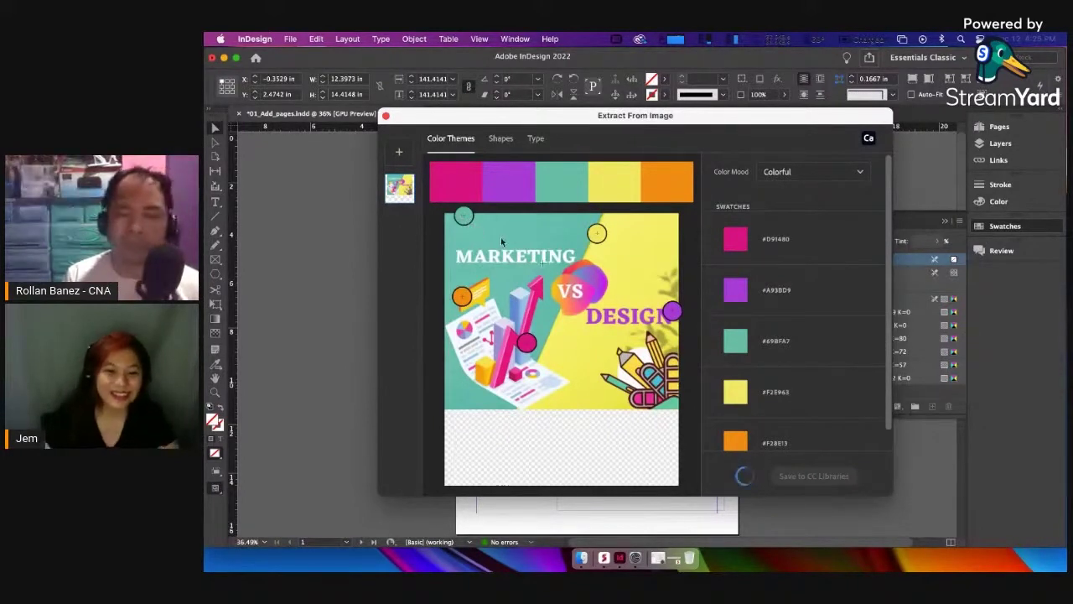
{"action": "left_click", "coordinate": [540, 270]}
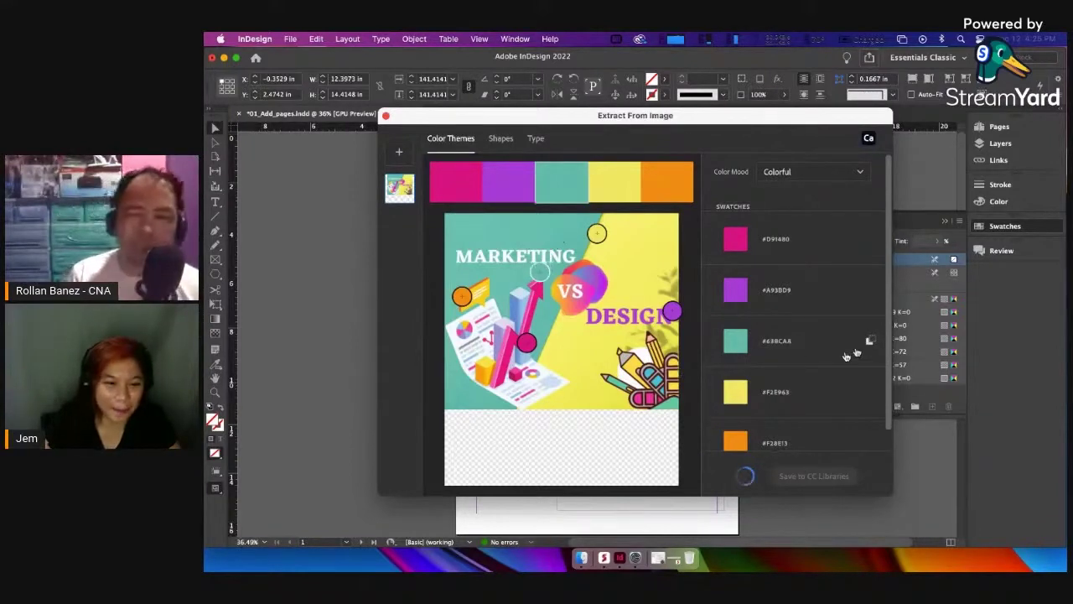
{"action": "scroll", "coordinate": [847, 356], "scroll_direction": "down", "scroll_amount": 1}
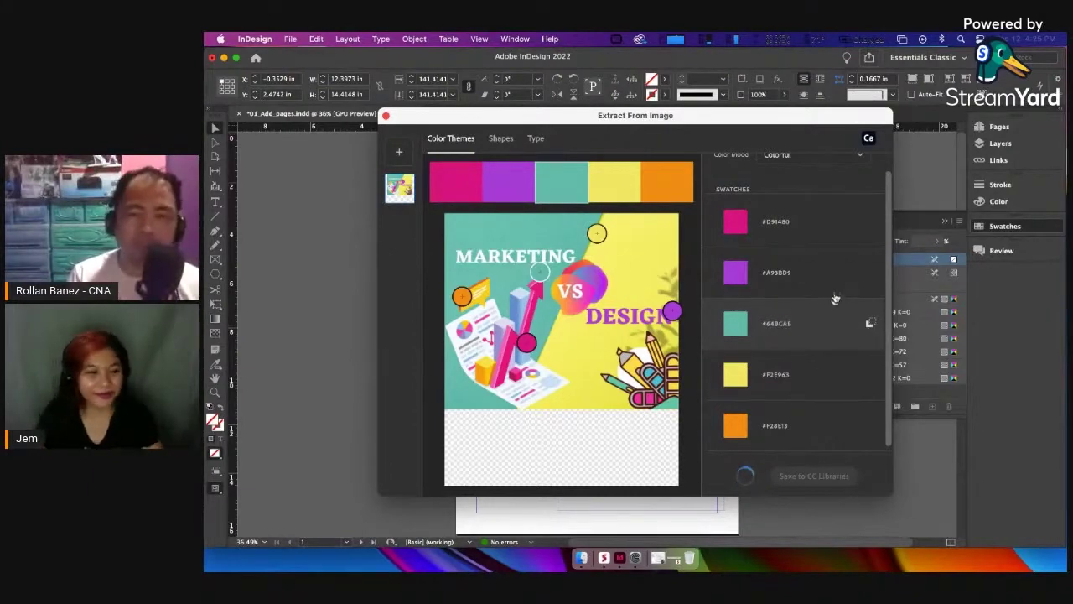
{"action": "scroll", "coordinate": [824, 252], "scroll_direction": "up", "scroll_amount": 1}
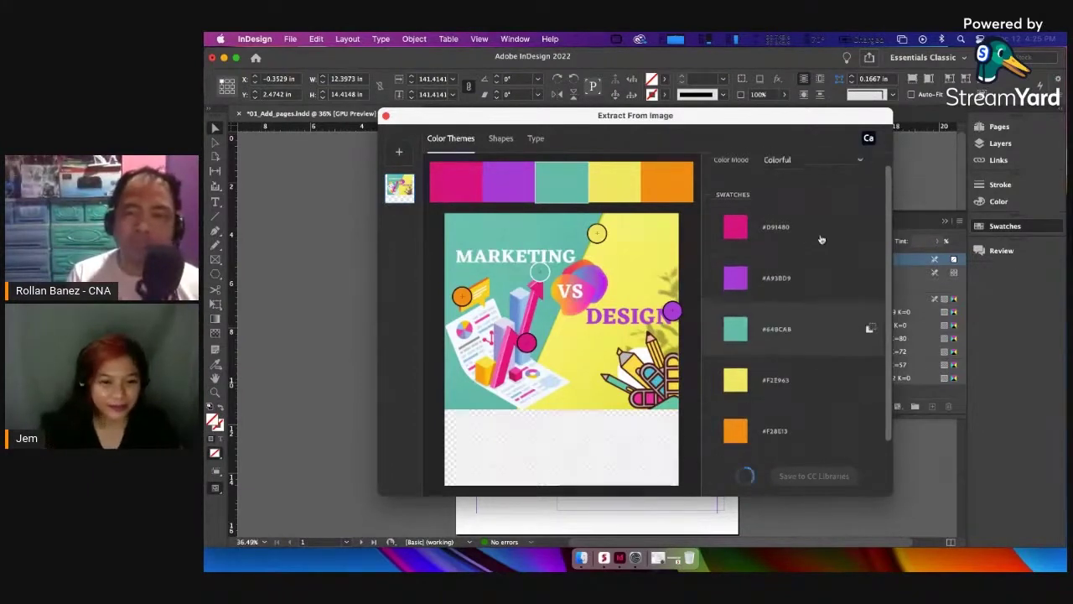
Step: Set the extracted theme's colour mood to Deep, save the theme to CC Libraries, and close the extraction
{"action": "left_click", "coordinate": [860, 167]}
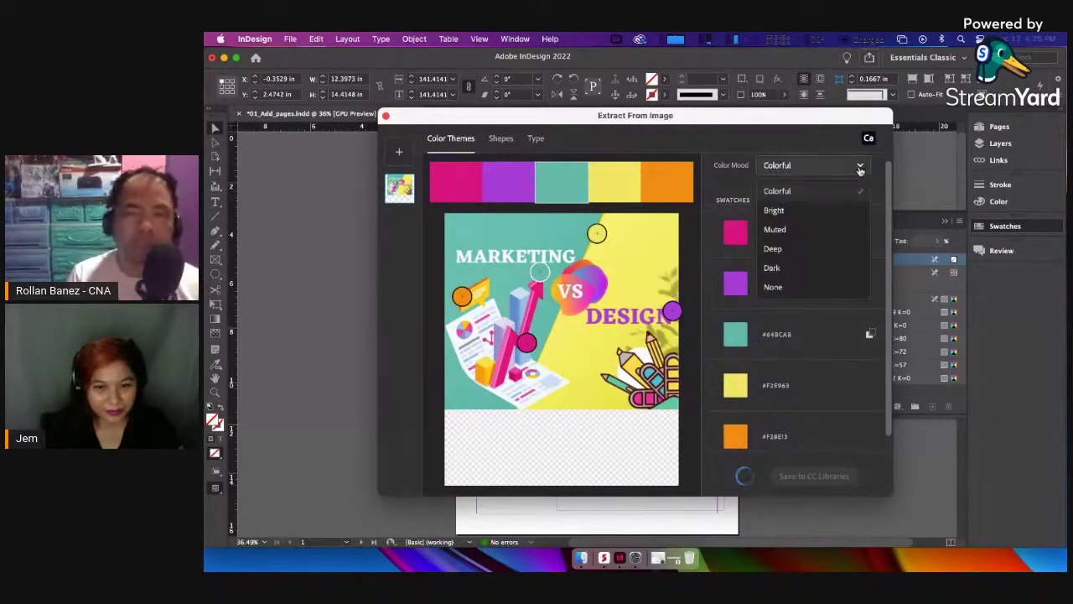
{"action": "left_click", "coordinate": [776, 250]}
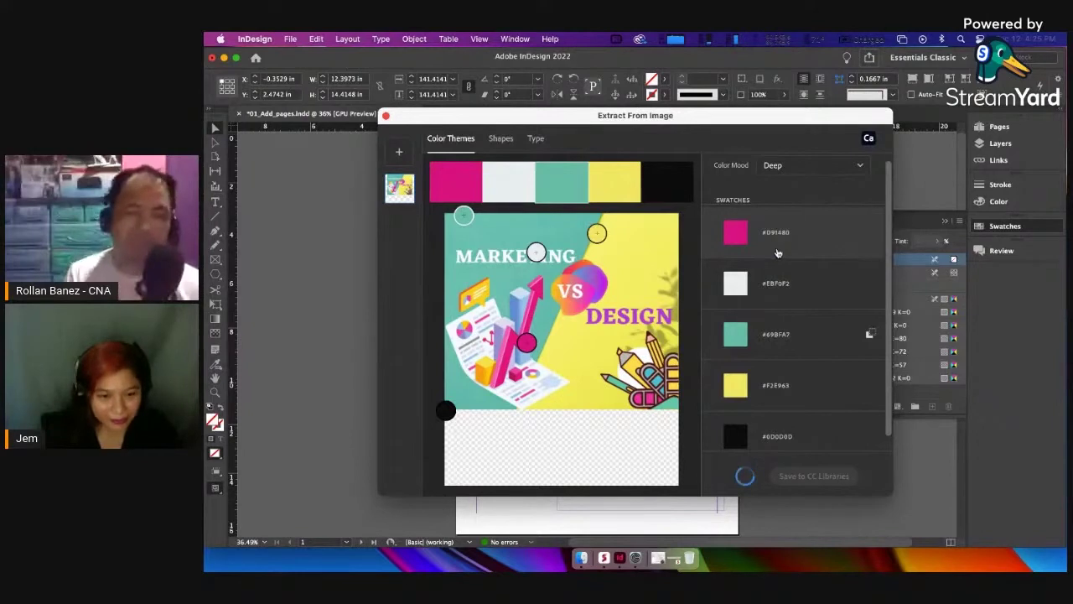
{"action": "scroll", "coordinate": [810, 474], "scroll_direction": "down", "scroll_amount": 1}
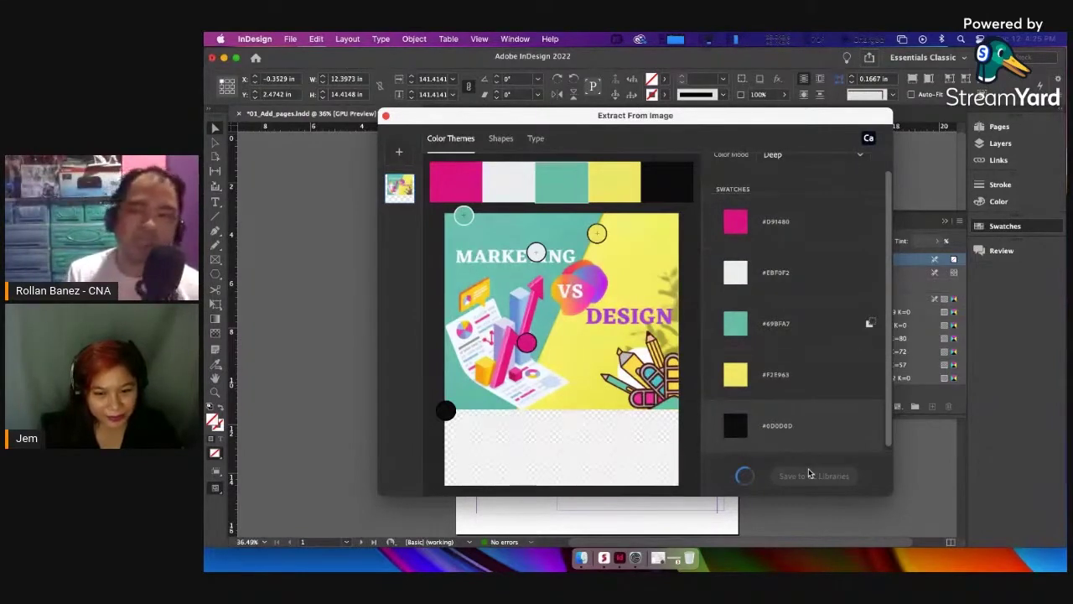
{"action": "left_click_drag", "start_coordinate": [787, 125], "coordinate": [764, 144]}
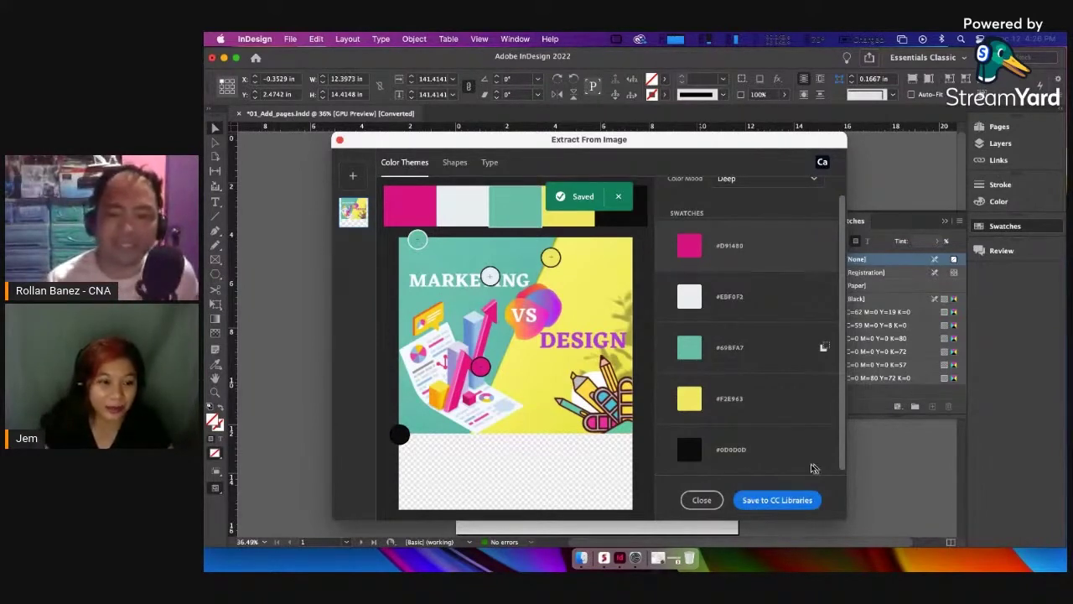
{"action": "left_click", "coordinate": [779, 501]}
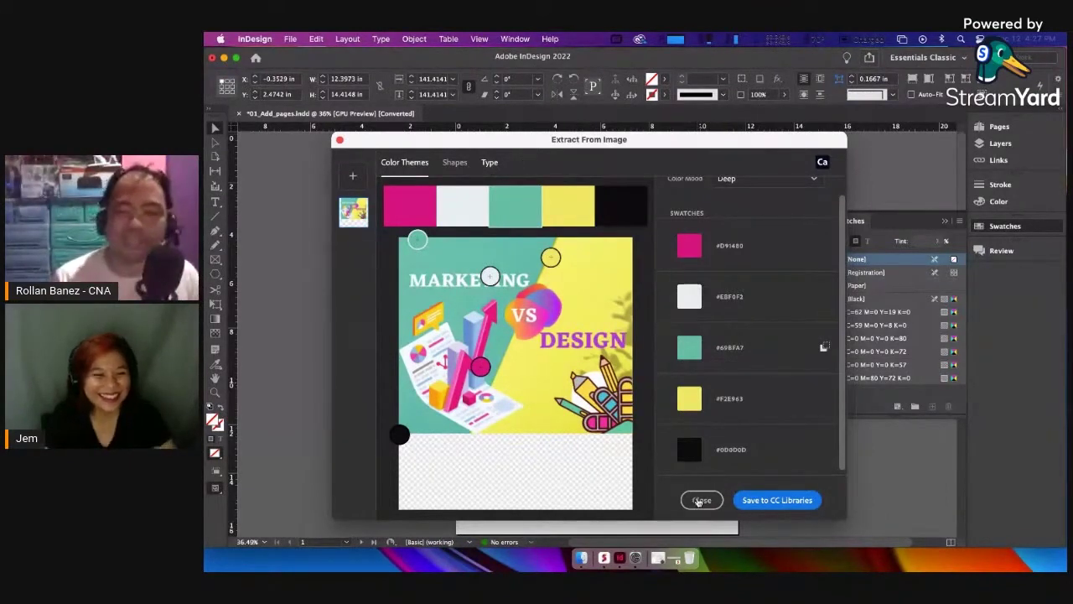
{"action": "left_click", "coordinate": [701, 501]}
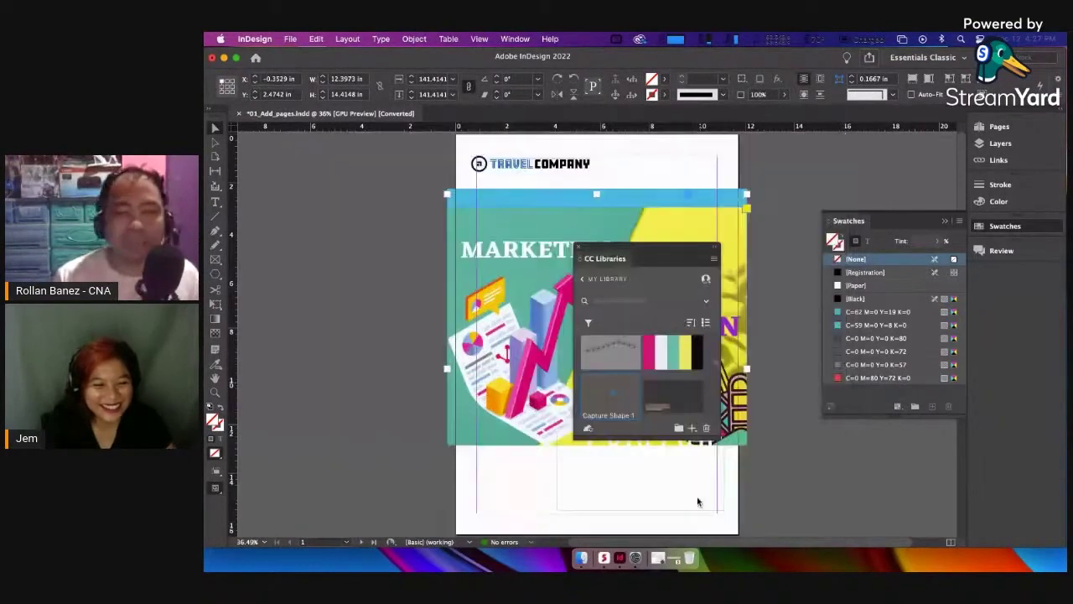
Step: Move the CC Libraries panel off the middle of the artwork and make it taller to show more saved assets
{"action": "left_click_drag", "start_coordinate": [646, 255], "coordinate": [717, 174]}
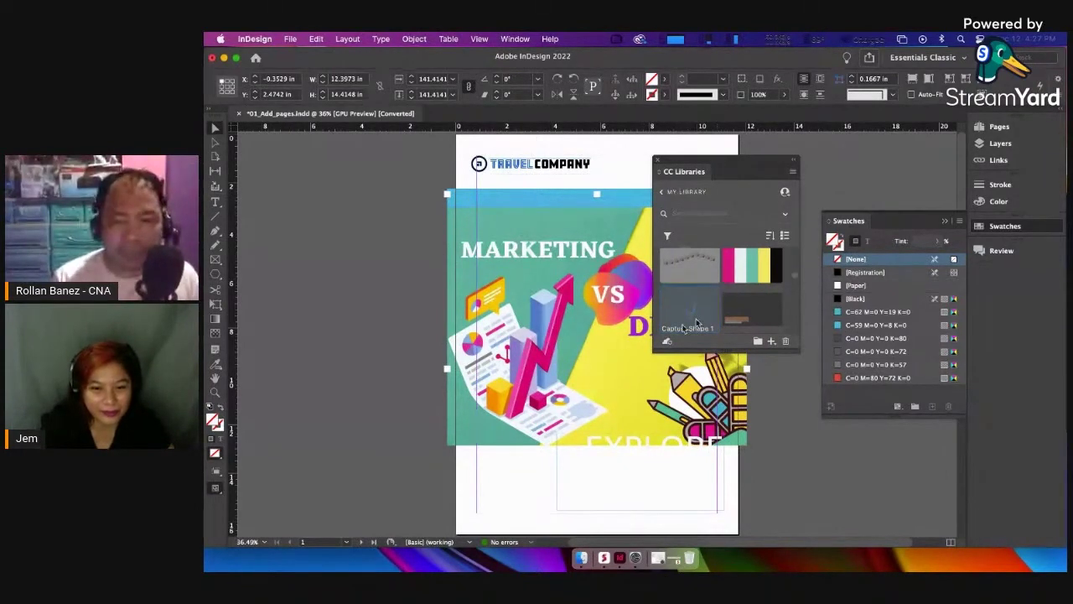
{"action": "left_click_drag", "start_coordinate": [725, 351], "coordinate": [726, 422]}
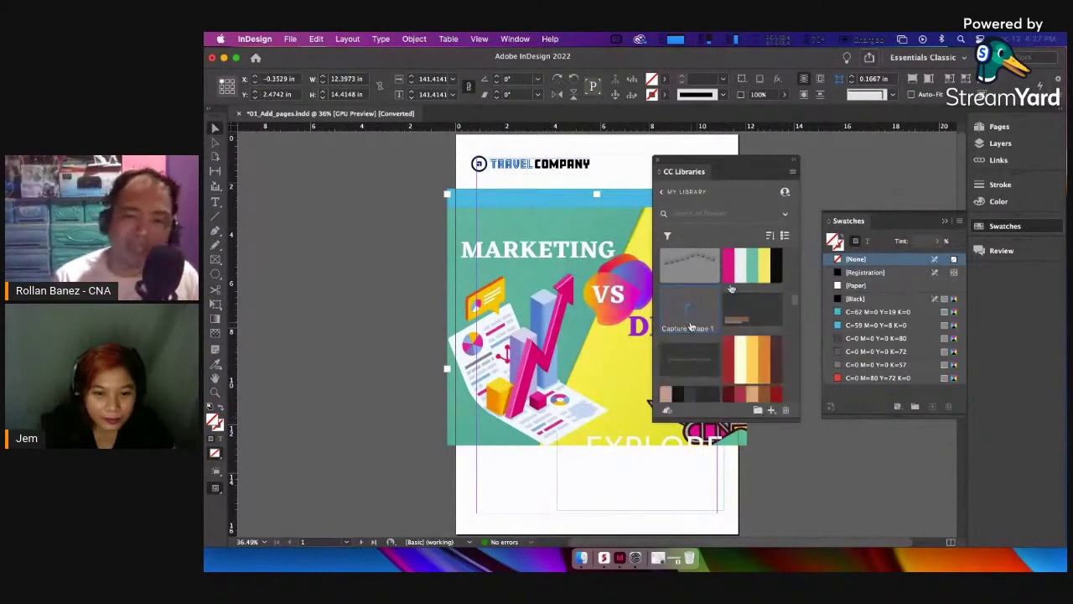